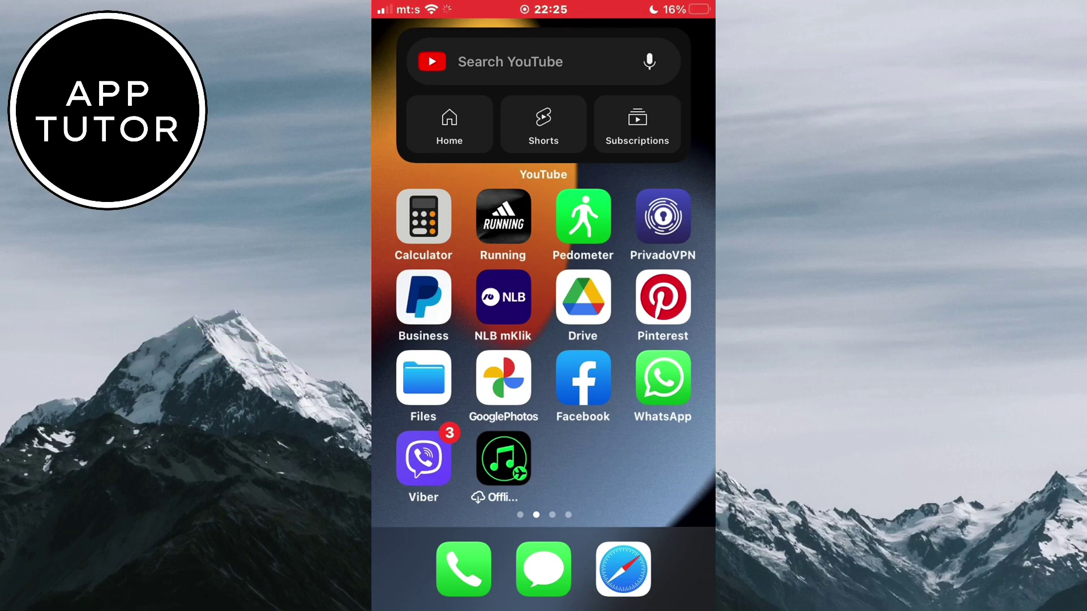
# Launch Facebook and go from the Menu to Settings & privacy
pyautogui.click(583, 378)
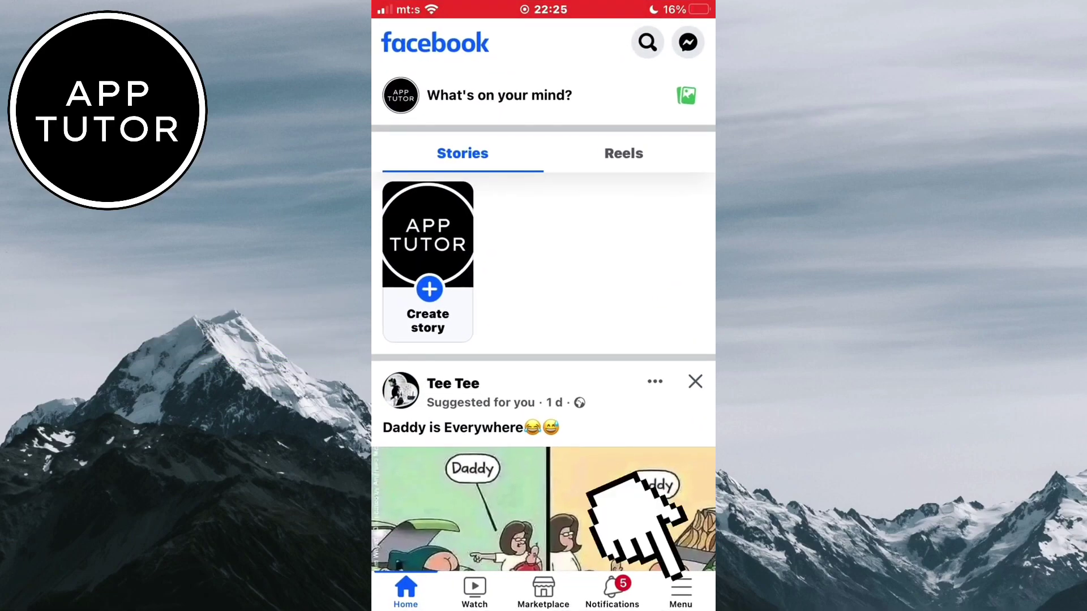
pyautogui.scroll(-1, 602, 497)
pyautogui.click(680, 599)
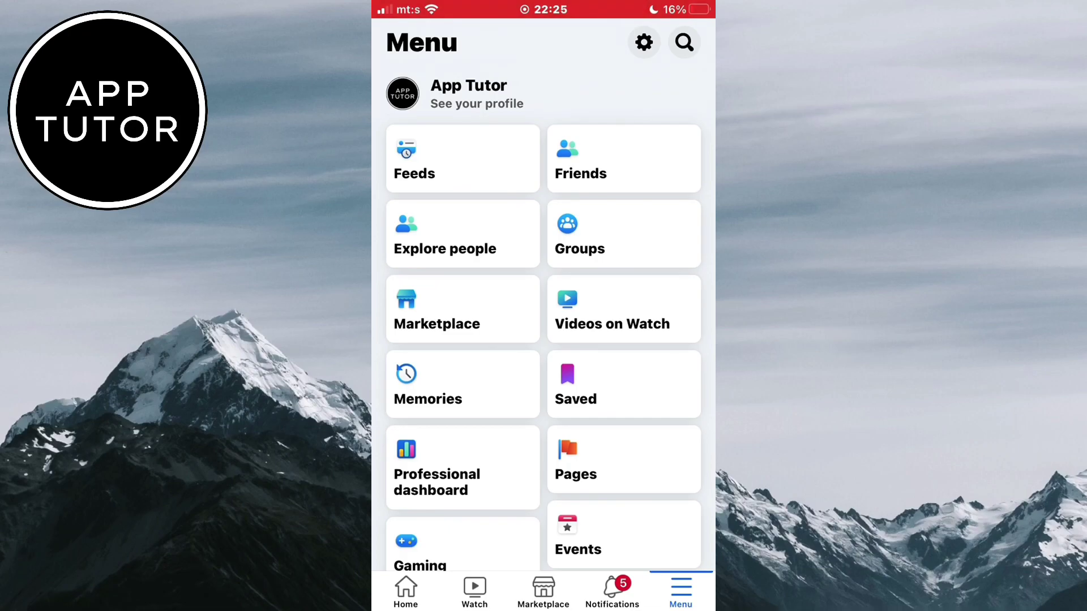
pyautogui.click(643, 42)
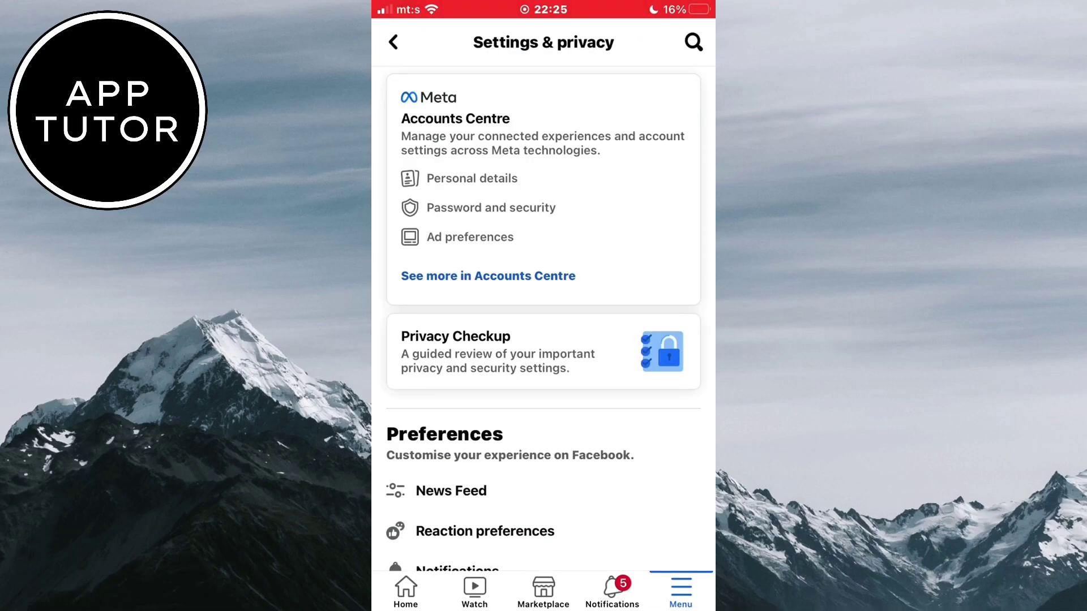
pyautogui.scroll(-3, 543, 314)
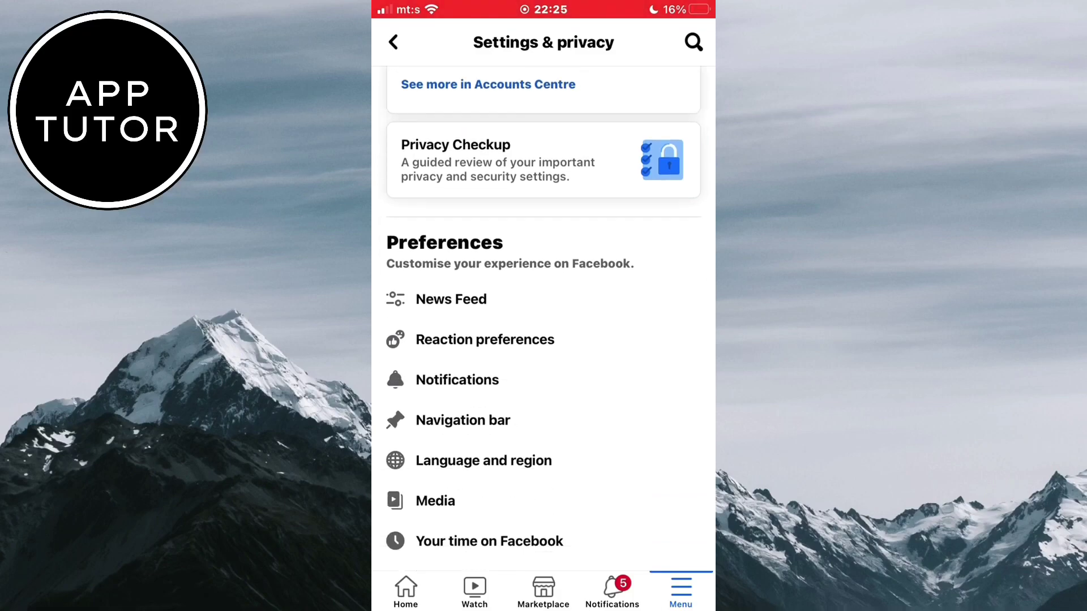
pyautogui.scroll(-5, 544, 314)
pyautogui.scroll(-3, 544, 315)
pyautogui.scroll(-2, 543, 314)
pyautogui.scroll(-4, 544, 314)
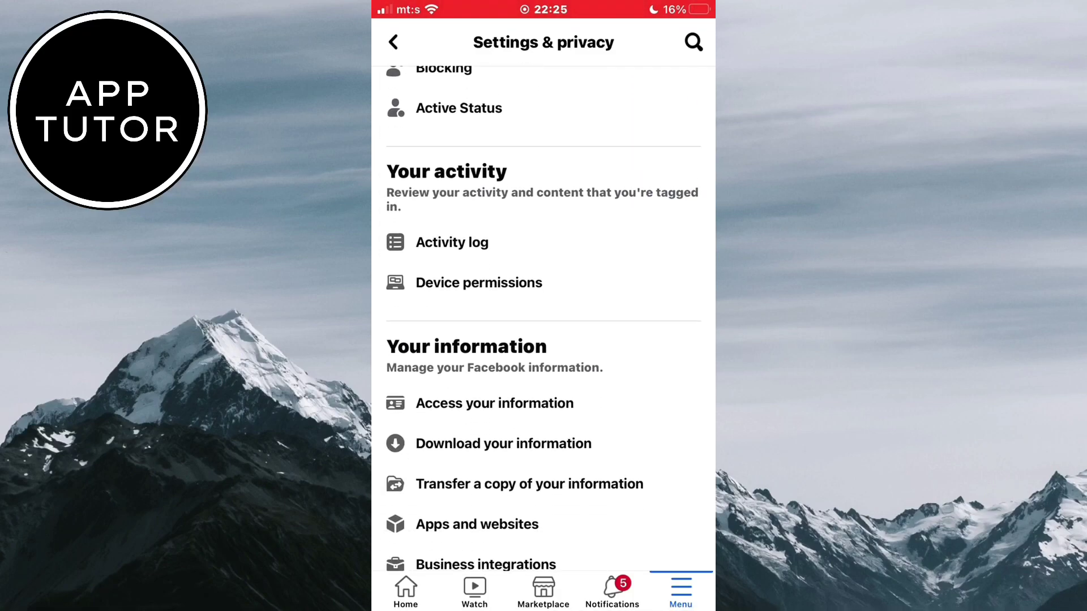
pyautogui.scroll(-3, 544, 315)
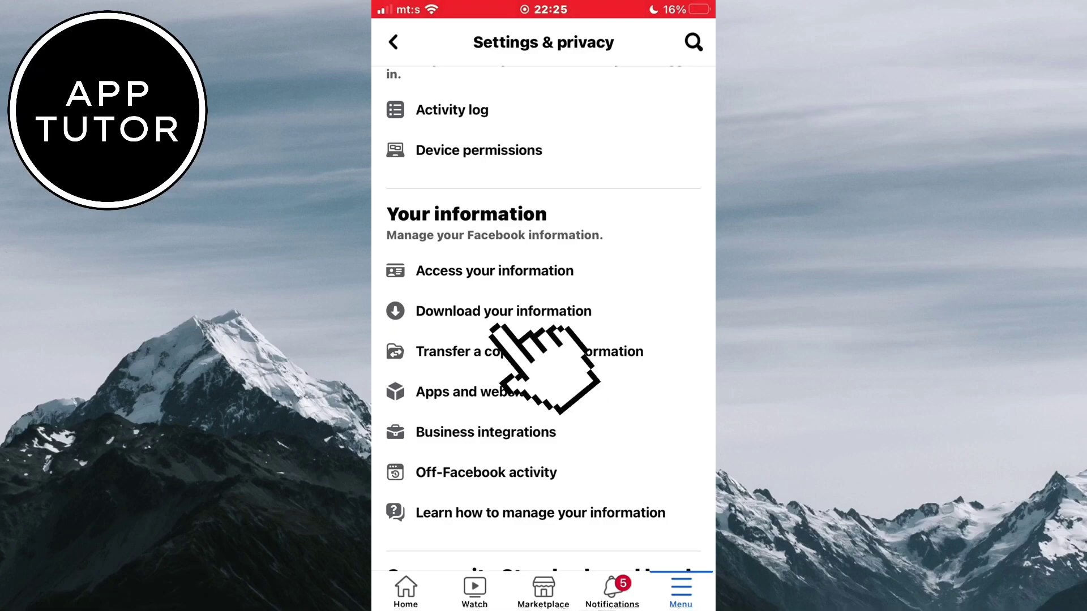
# Request a new information download with the Facebook profile included
pyautogui.click(510, 311)
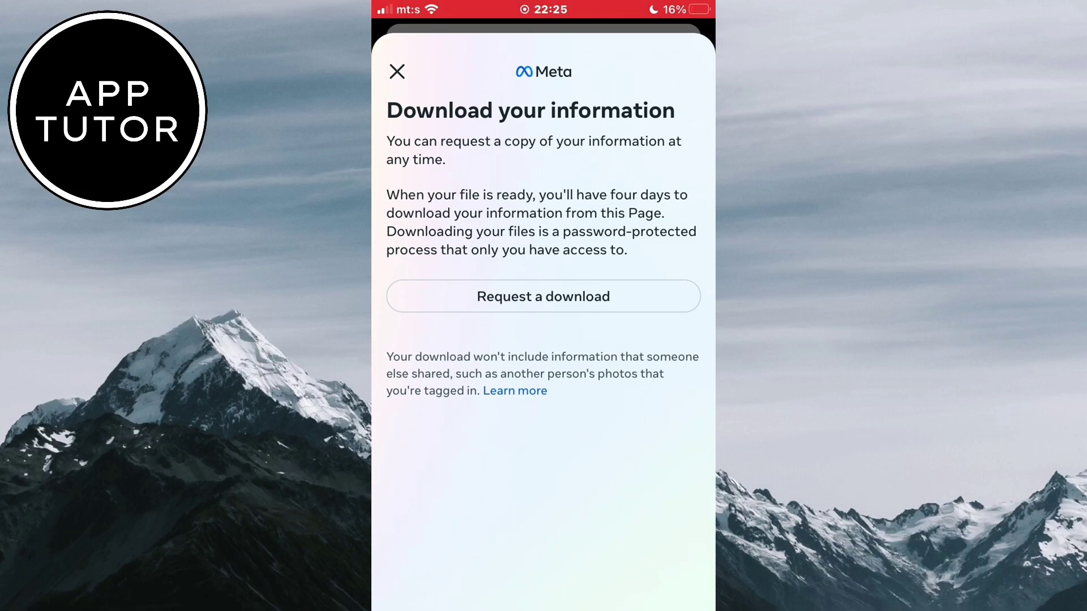
pyautogui.click(550, 300)
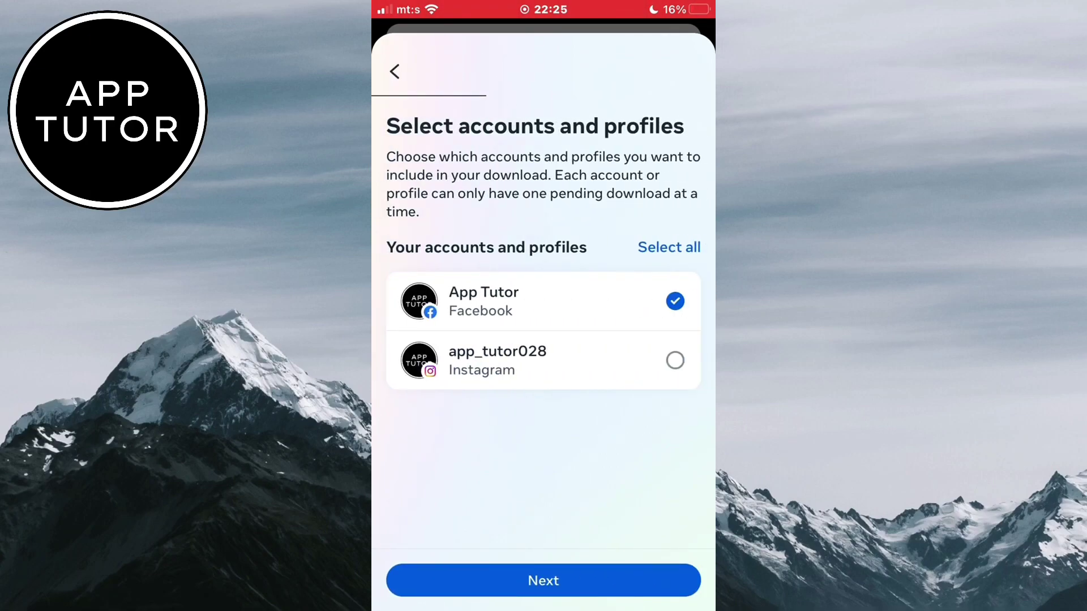
pyautogui.click(544, 581)
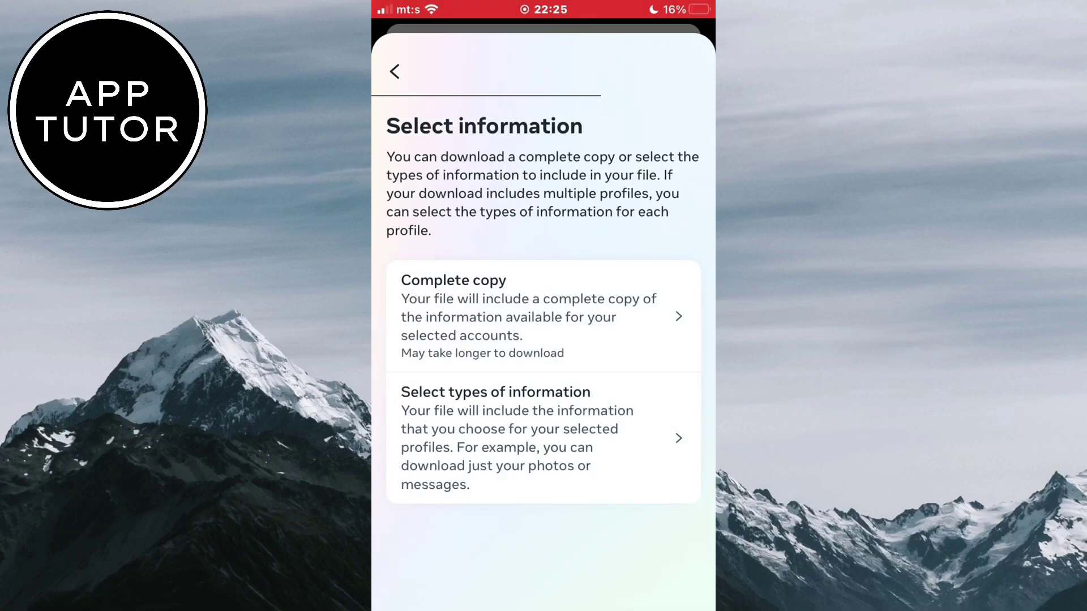
# Pick Stories from the full list of information types and continue
pyautogui.click(498, 436)
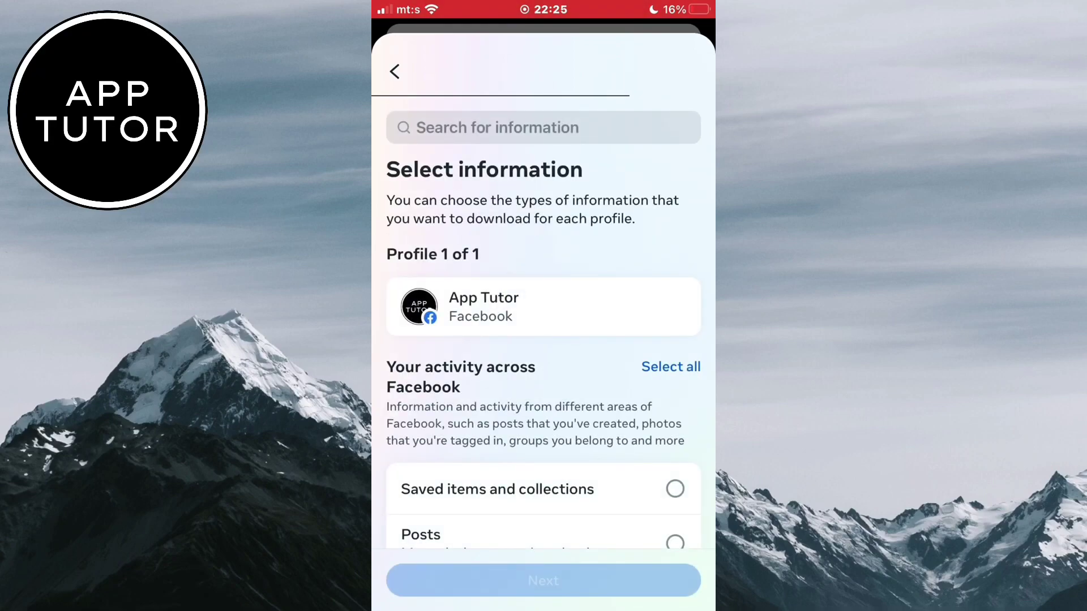
pyautogui.scroll(-5, 543, 352)
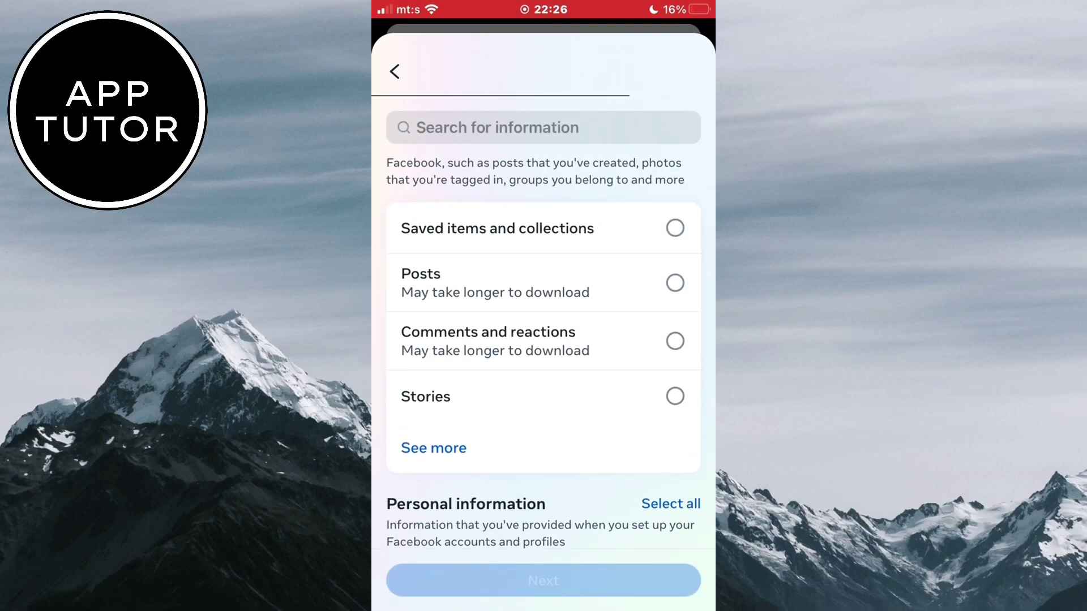
pyautogui.click(434, 448)
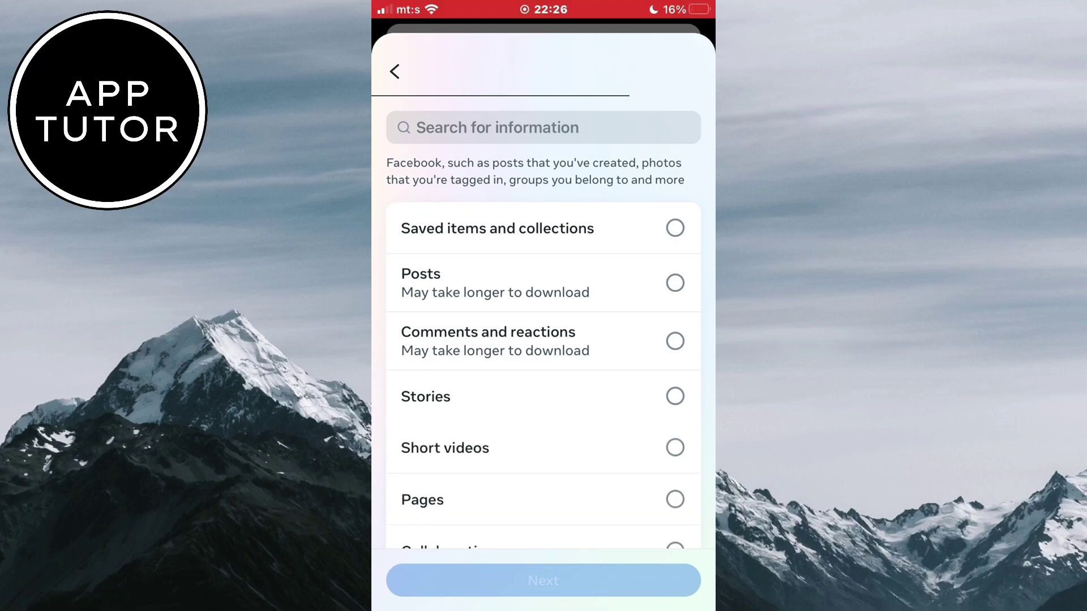
pyautogui.scroll(-2, 544, 352)
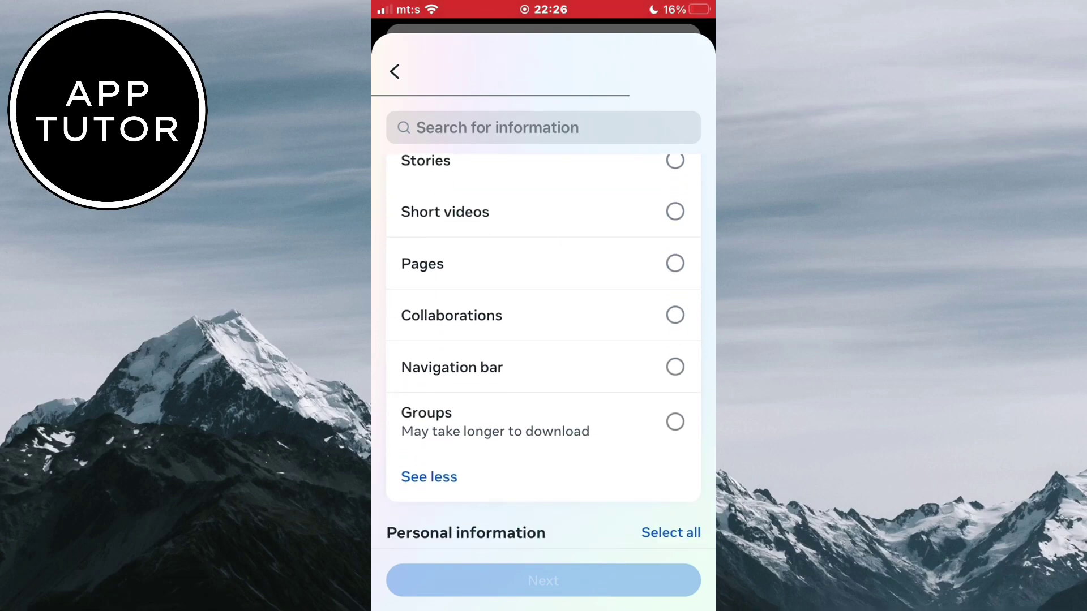
pyautogui.scroll(3, 543, 352)
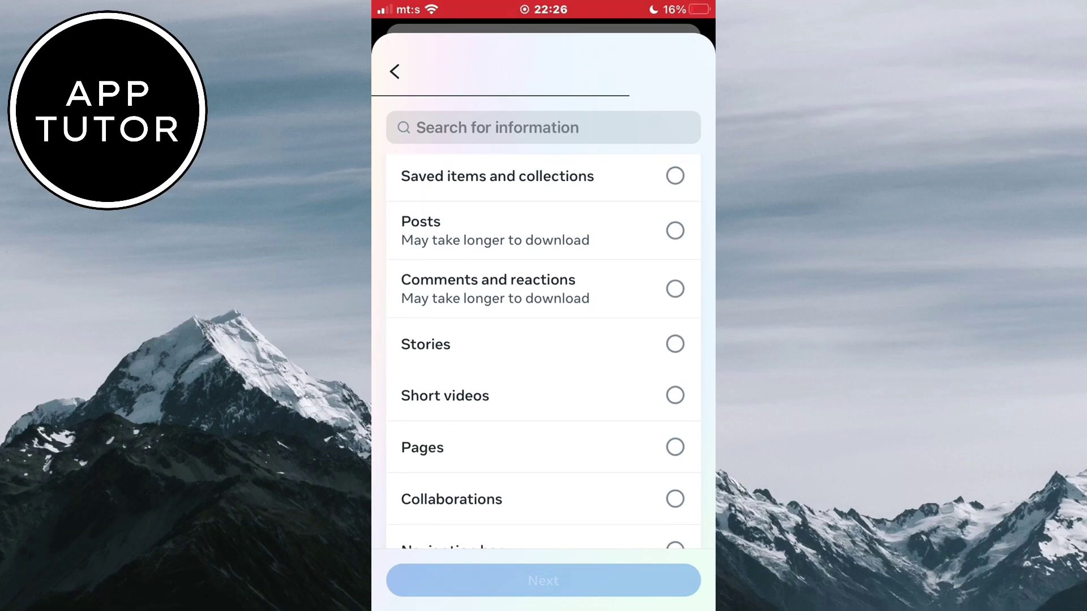
pyautogui.click(674, 344)
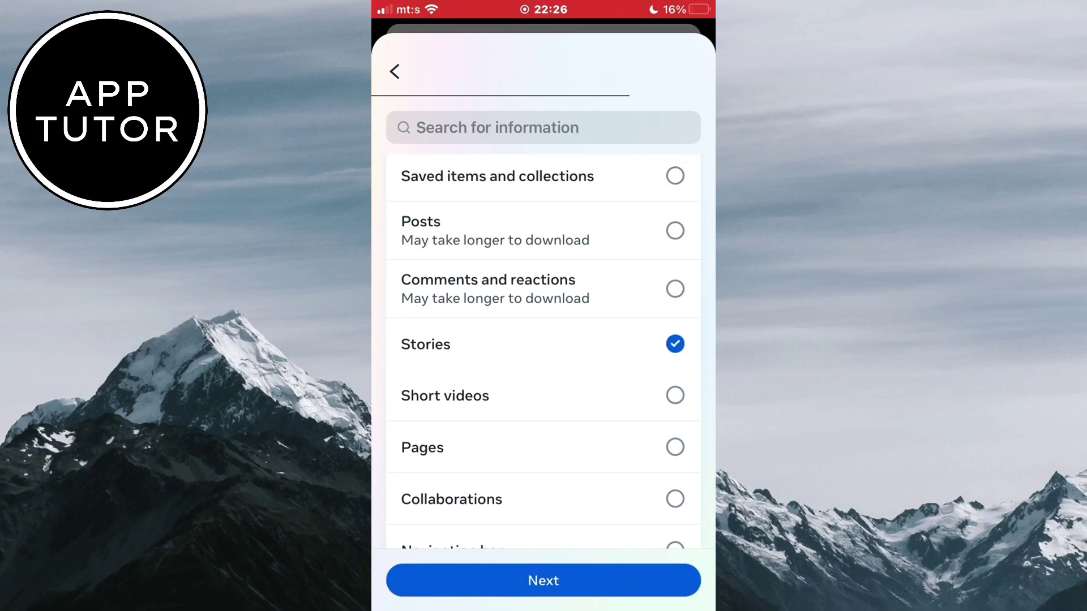
pyautogui.click(544, 581)
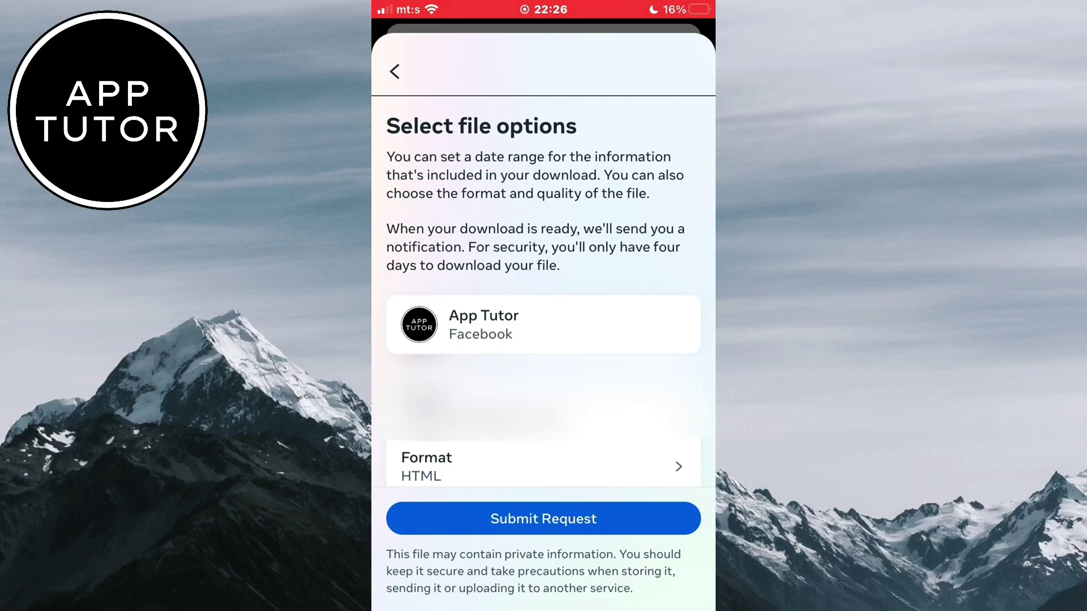
pyautogui.scroll(-4, 543, 298)
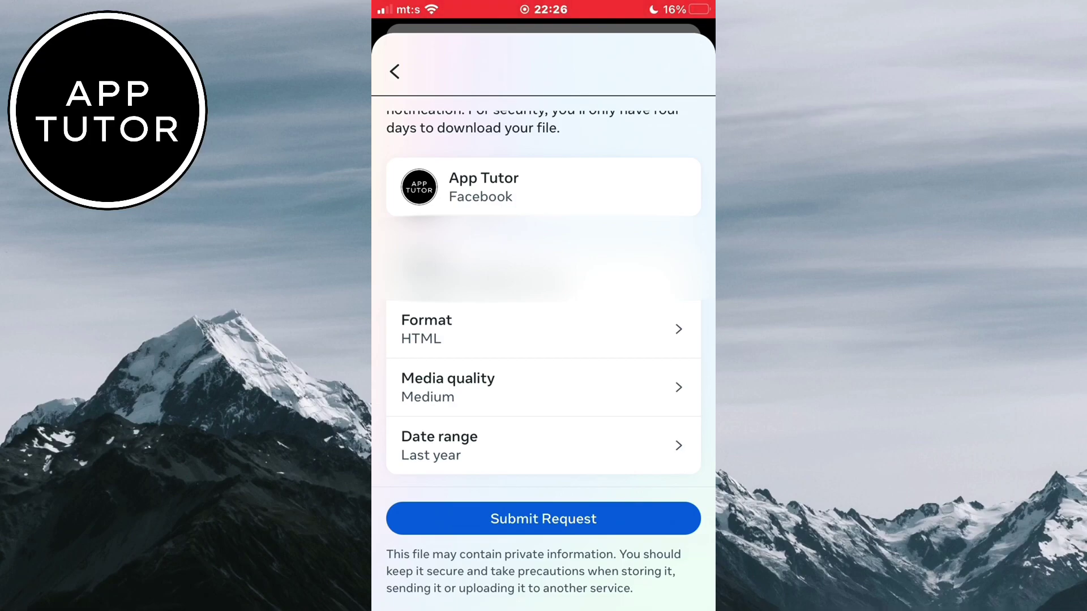
# Choose High media quality and confirm the format stays HTML
pyautogui.click(544, 387)
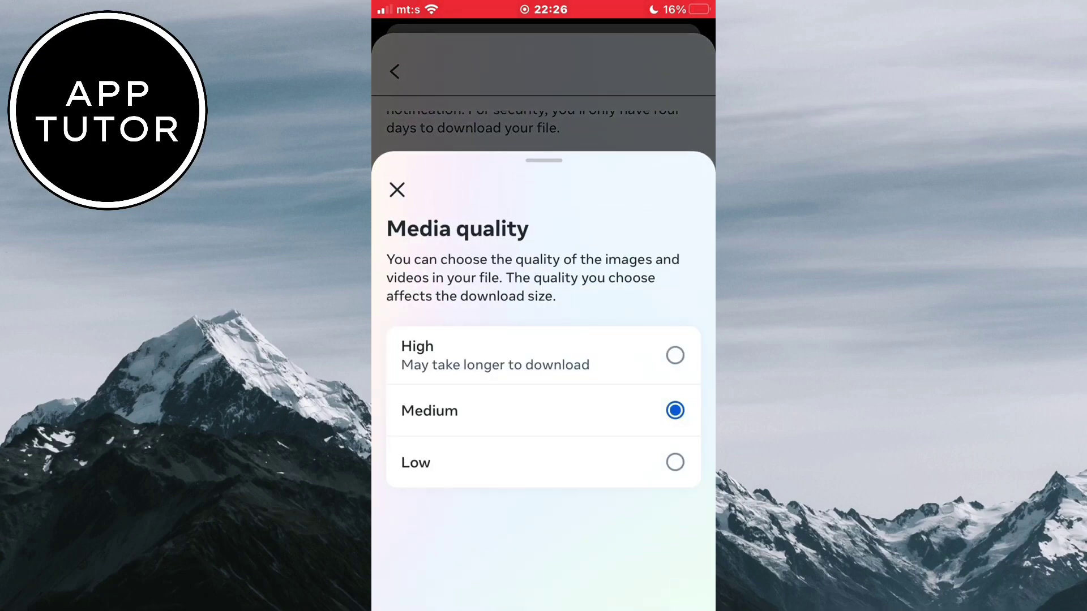
pyautogui.click(674, 355)
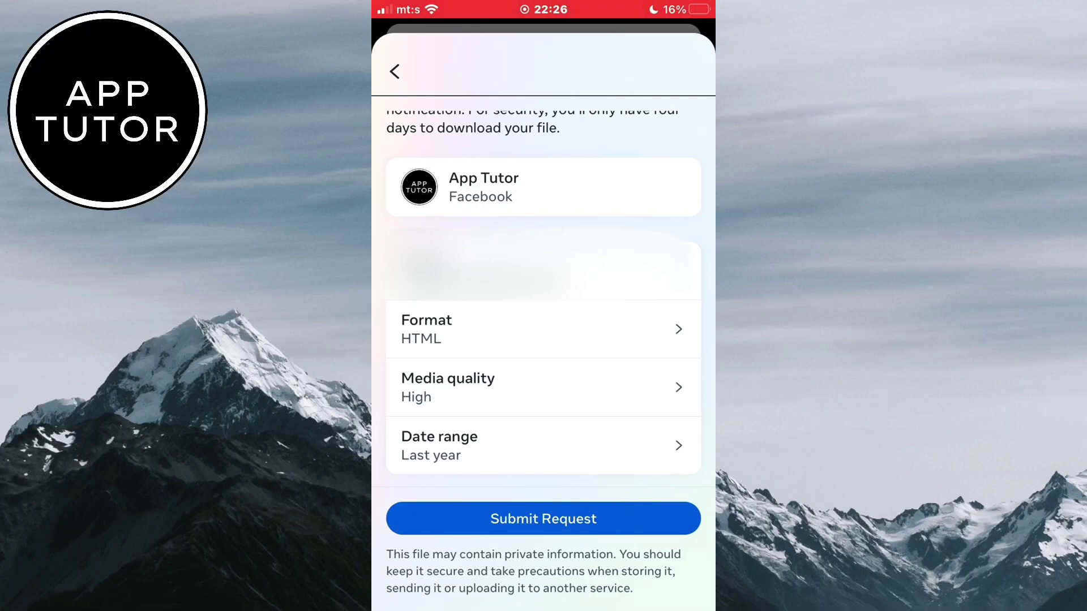
pyautogui.click(543, 329)
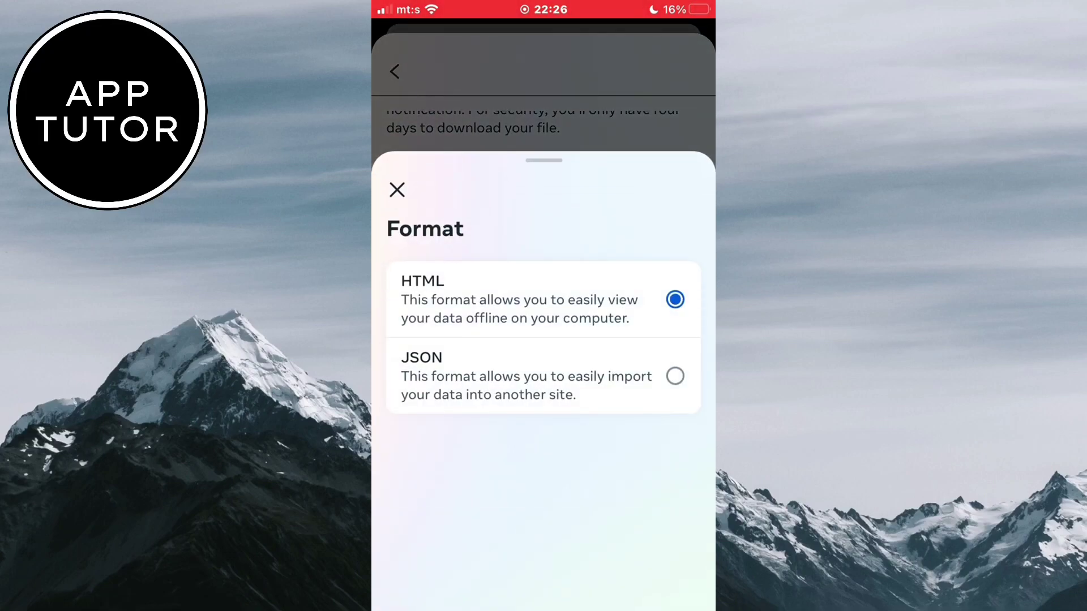
pyautogui.click(396, 189)
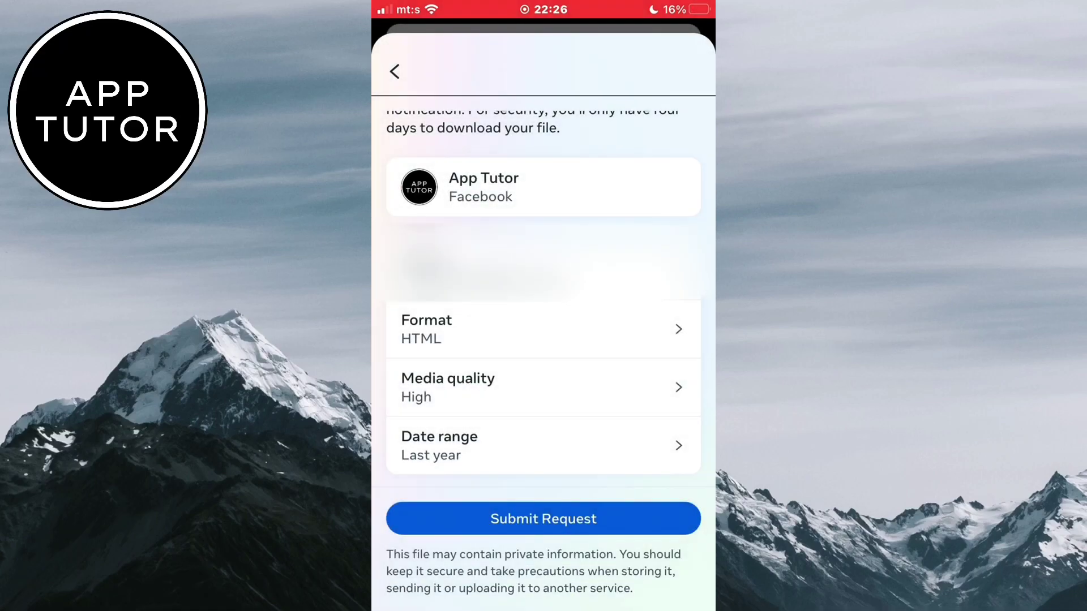
# Submit the Stories download request (HTML, High quality, last year)
pyautogui.click(543, 519)
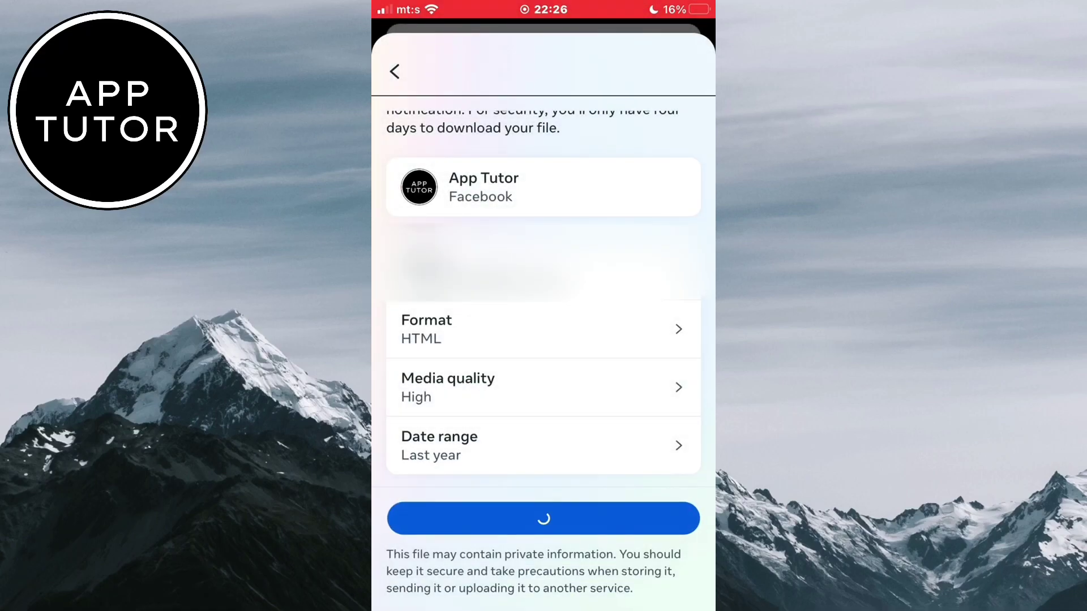